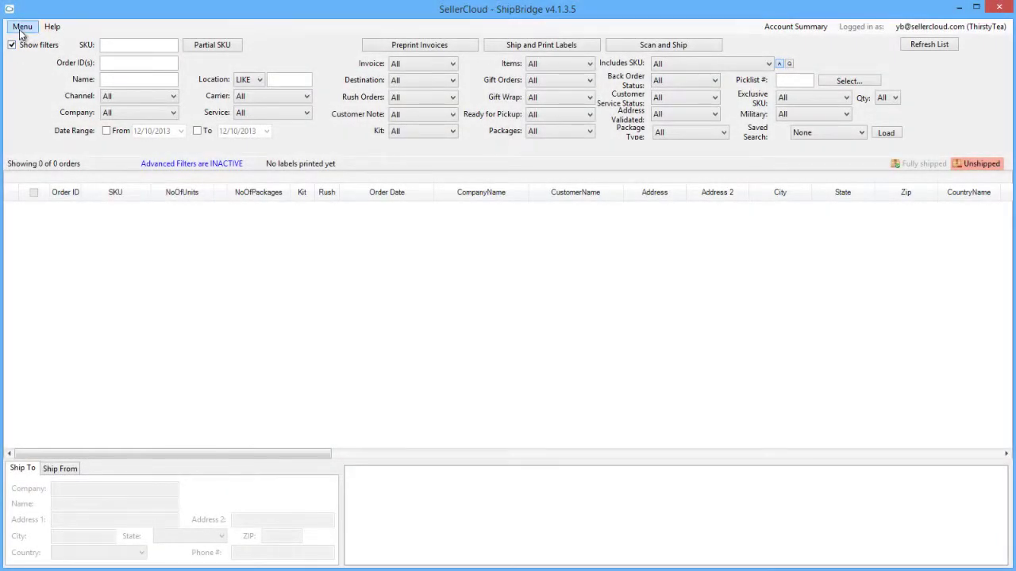
Show the program options on the USPS tab with its Endicia Label Server settings
left_click(21, 32)
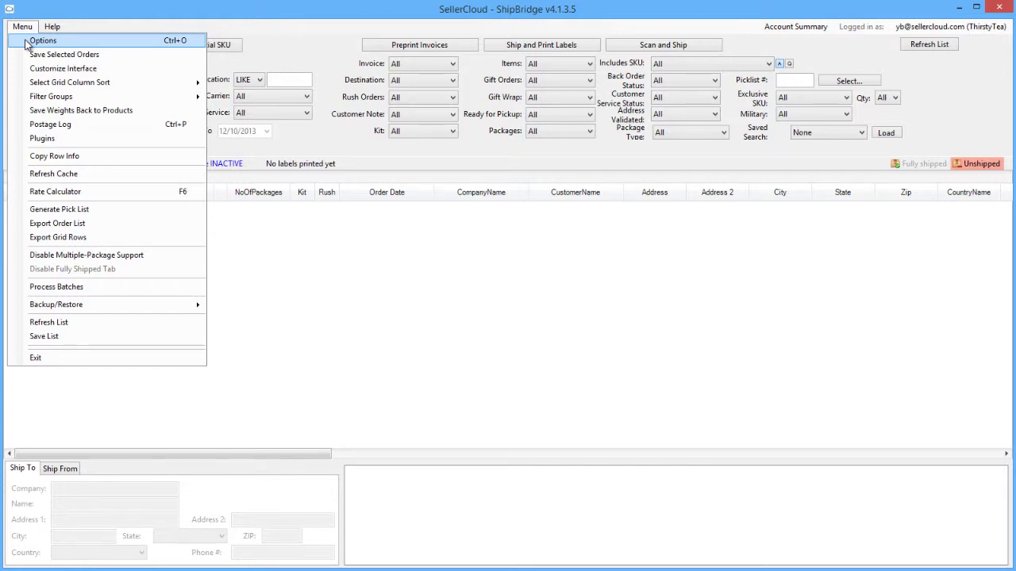
left_click(33, 40)
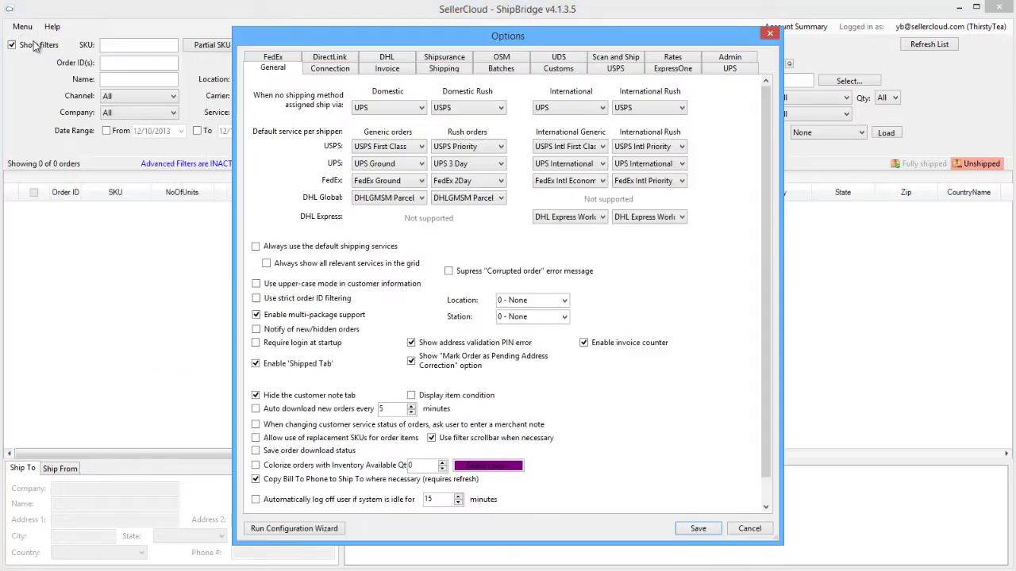
left_click(604, 70)
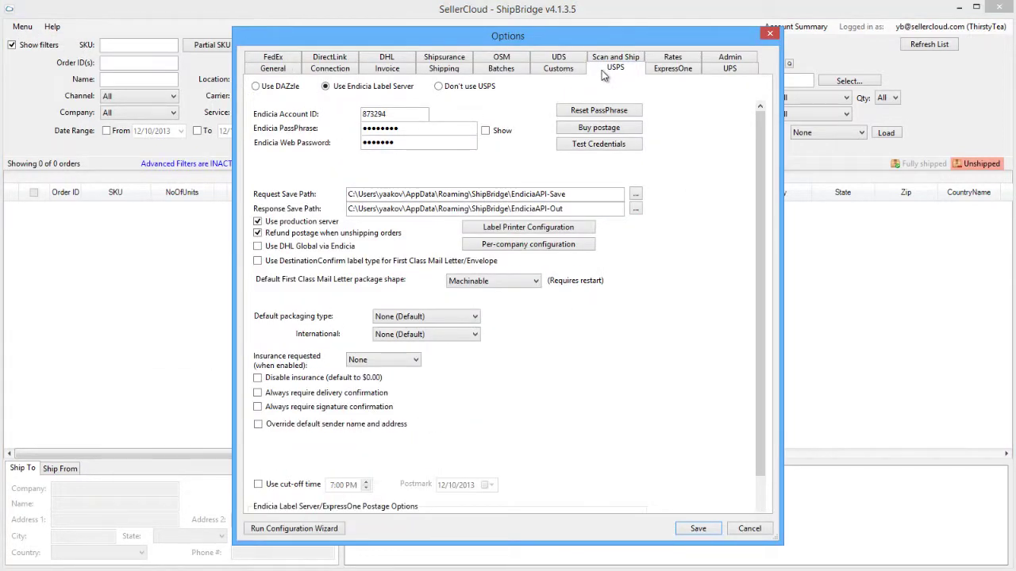
In USPS Label Printer Configuration, start a rule for USPS Priority with Flat Rate Envelope packaging
left_click(580, 229)
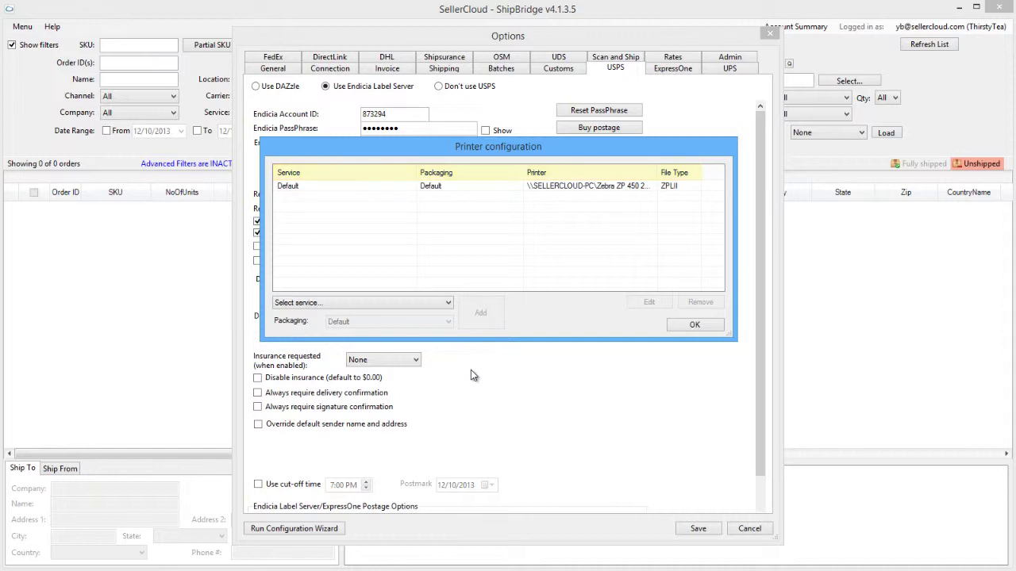
left_click(447, 304)
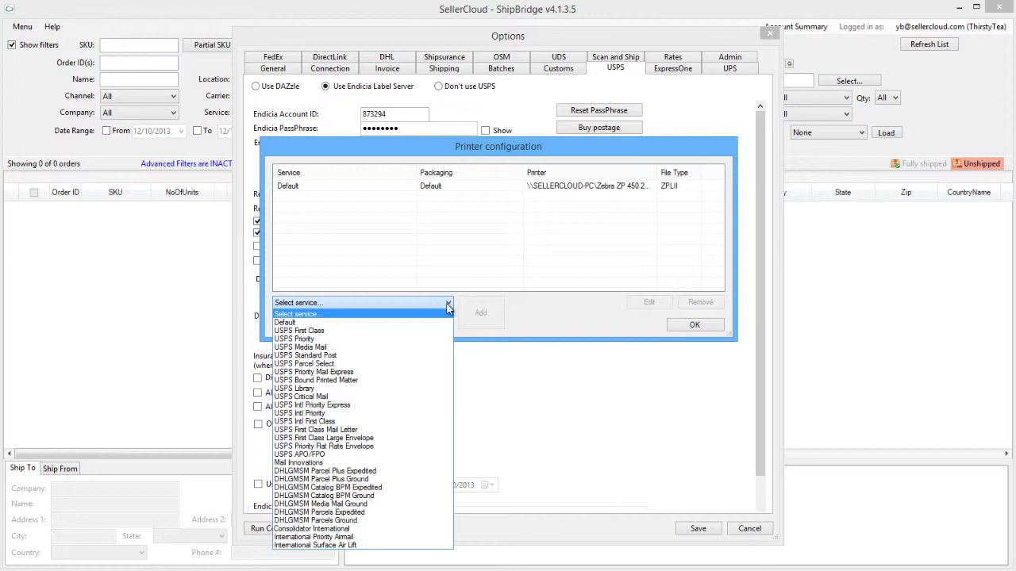
left_click(427, 340)
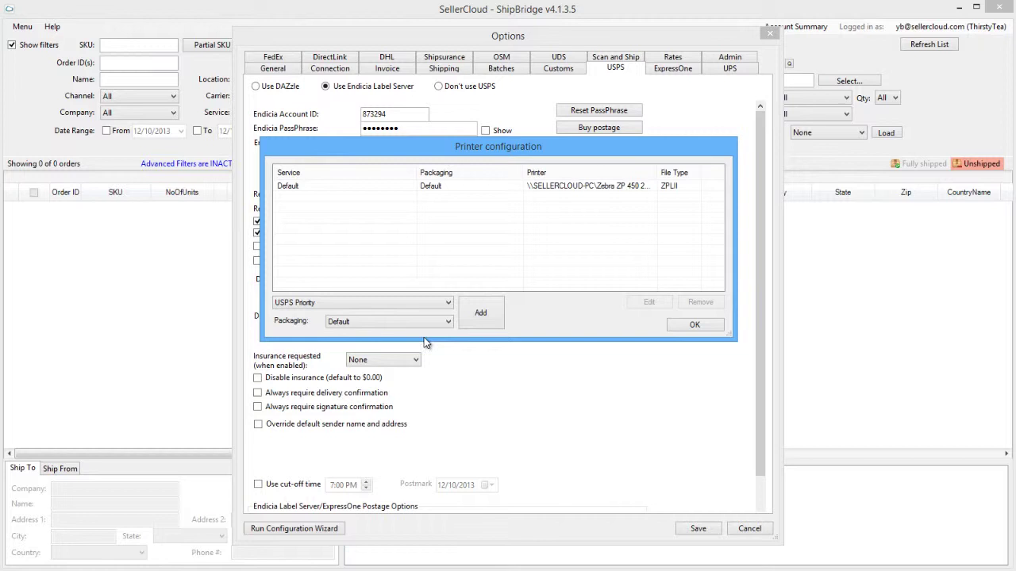
left_click(441, 325)
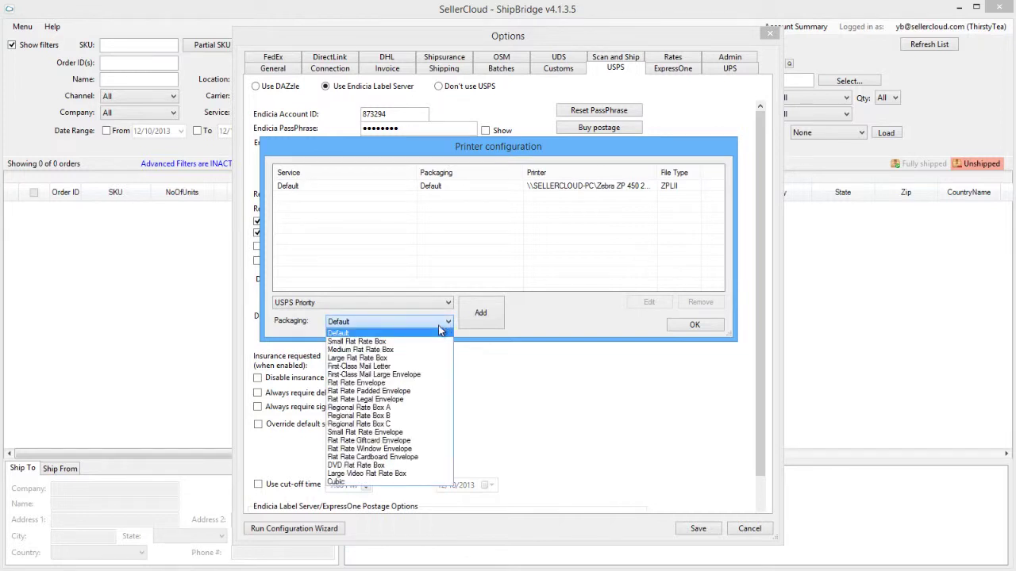
left_click(430, 385)
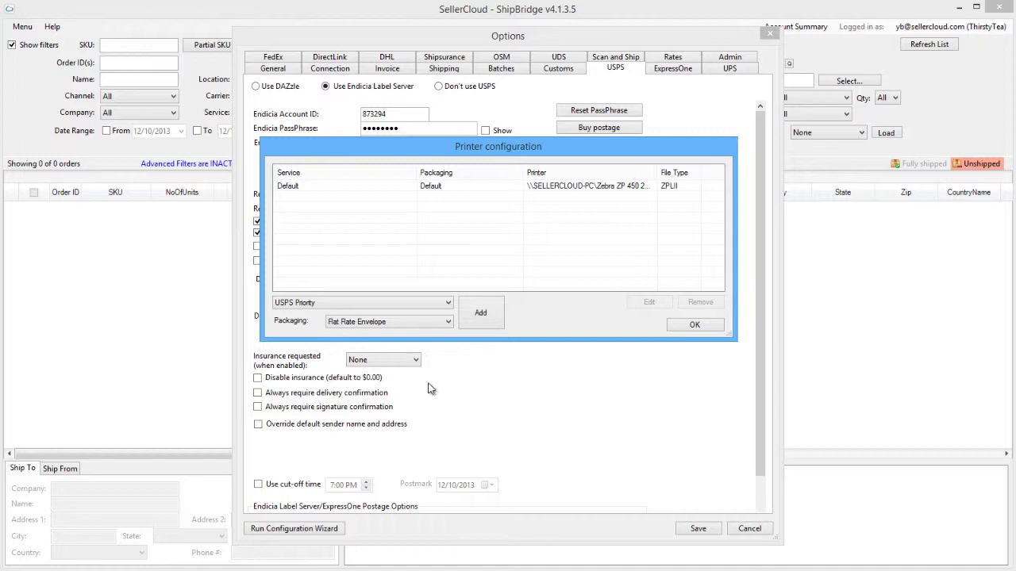
key("Return")
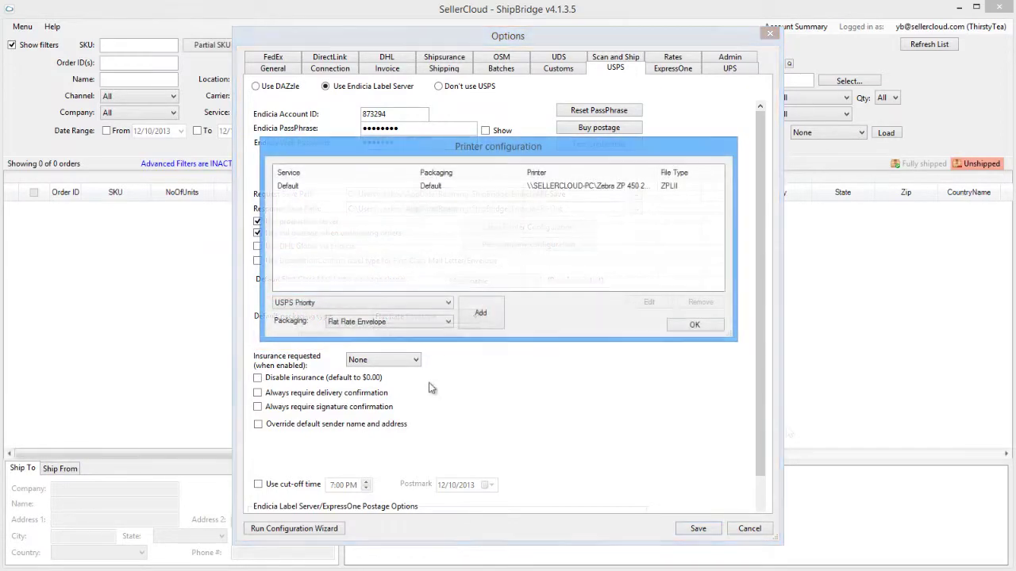
Send USPS Priority Flat Rate Envelope labels to the Zebra as Thermal 4x6 ZPLII and print a test
left_click(486, 314)
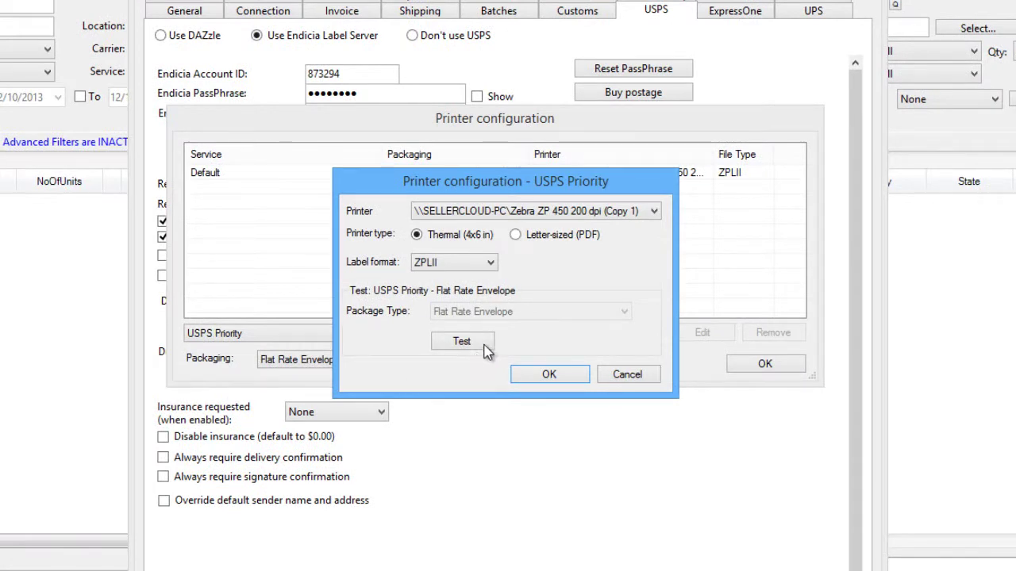
left_click(654, 211)
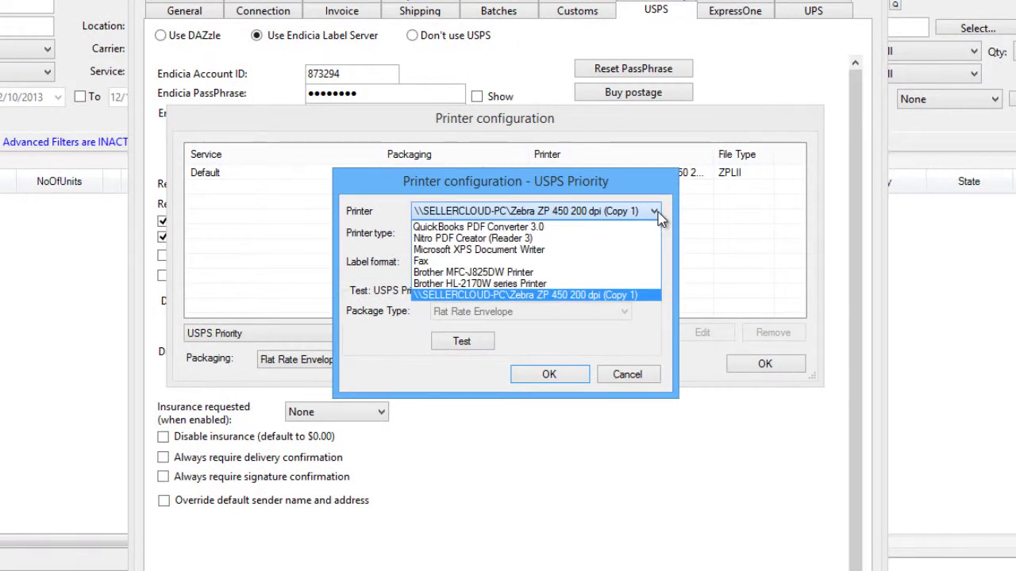
left_click(657, 214)
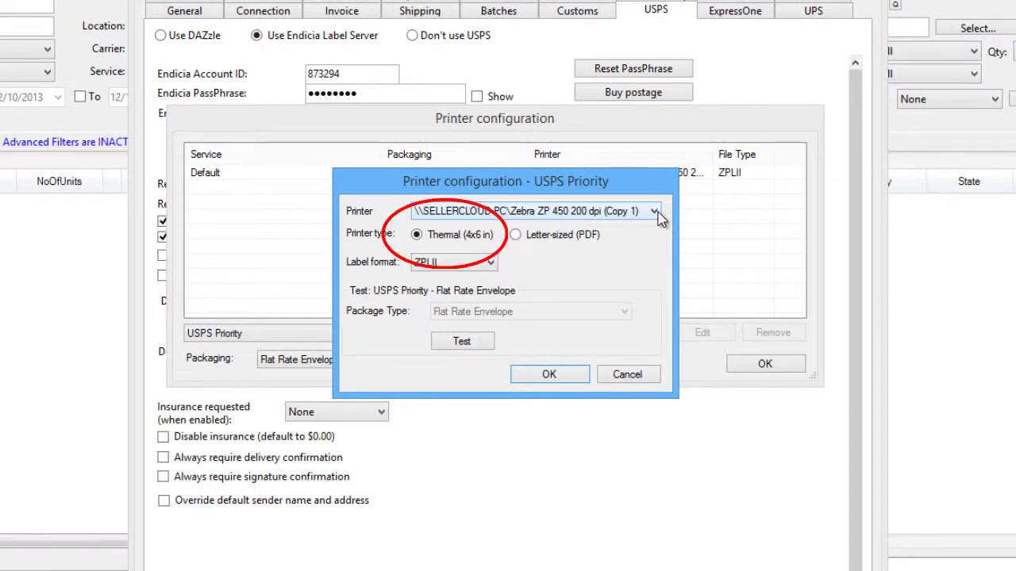
left_click(516, 235)
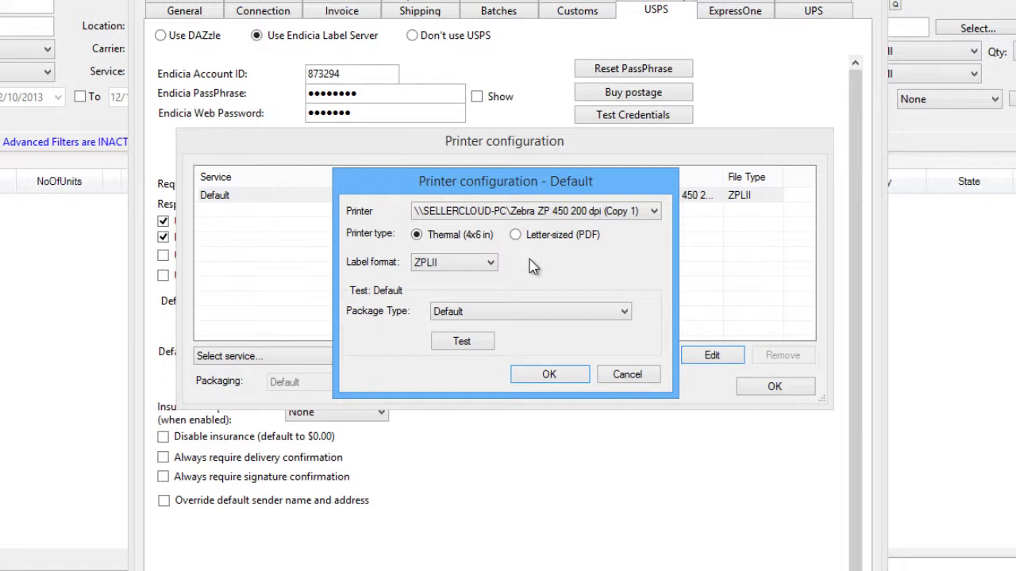
left_click(490, 265)
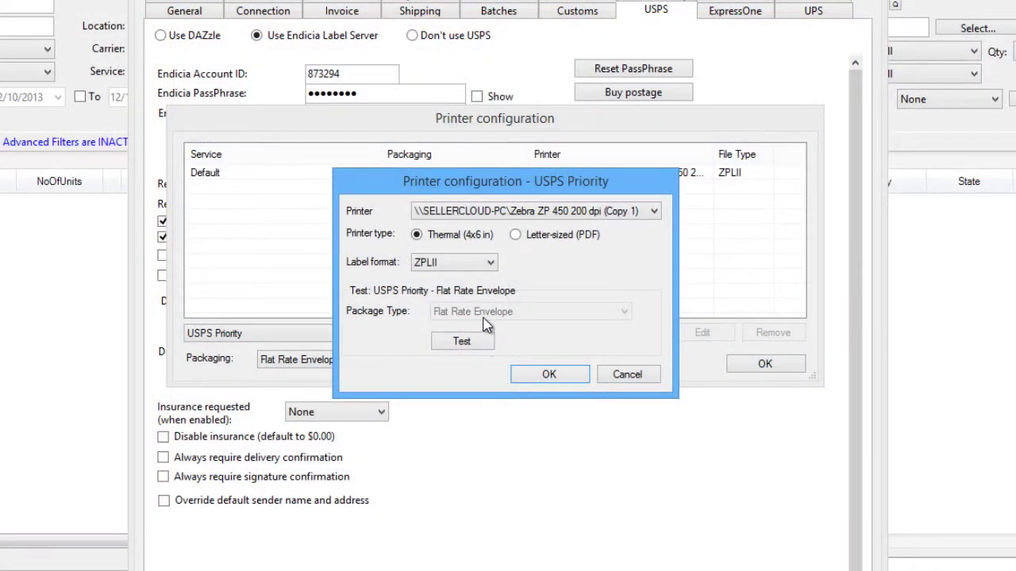
left_click(485, 343)
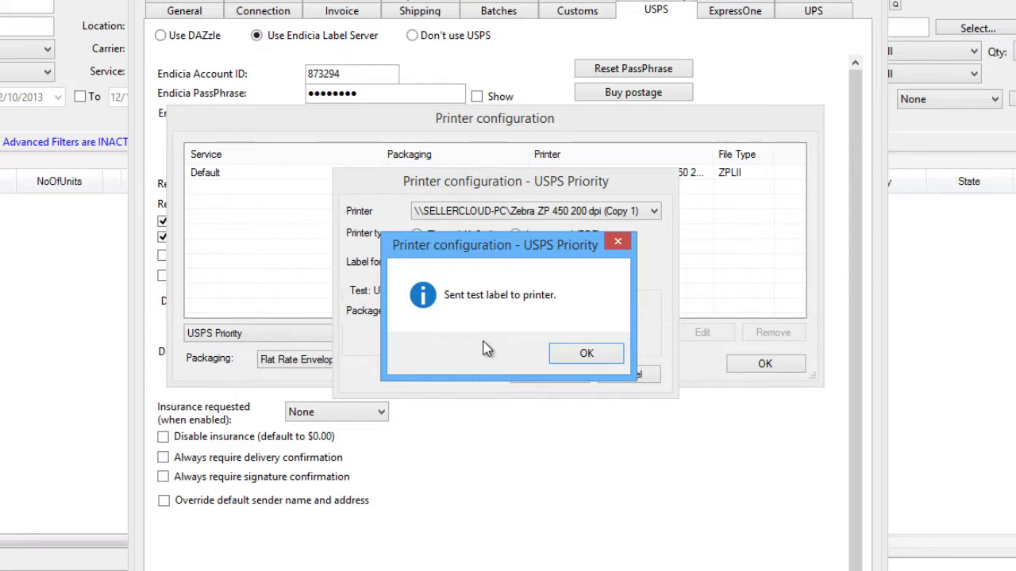
key("Return")
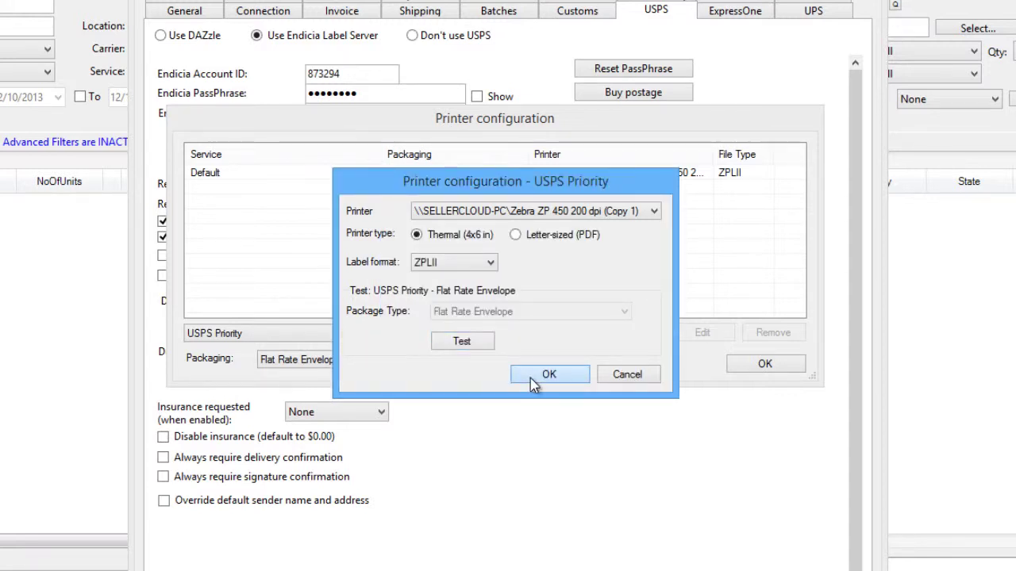
Save the USPS Priority Flat Rate Envelope printer rule to the printer configuration list
left_click(530, 378)
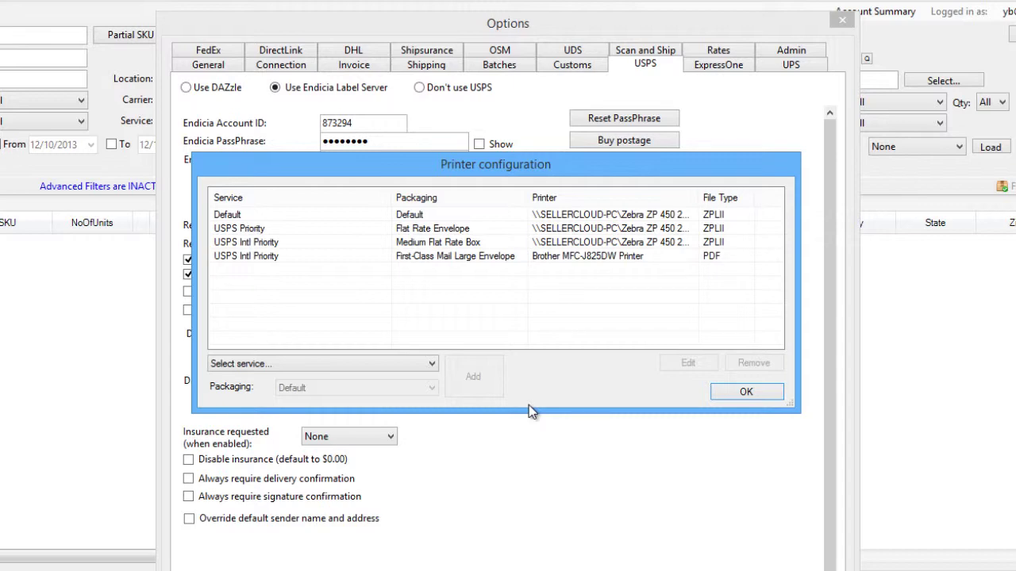
Close Printer configuration, leaving the USPS ZPL/EPL label orientation at Bottom to top
left_click(715, 397)
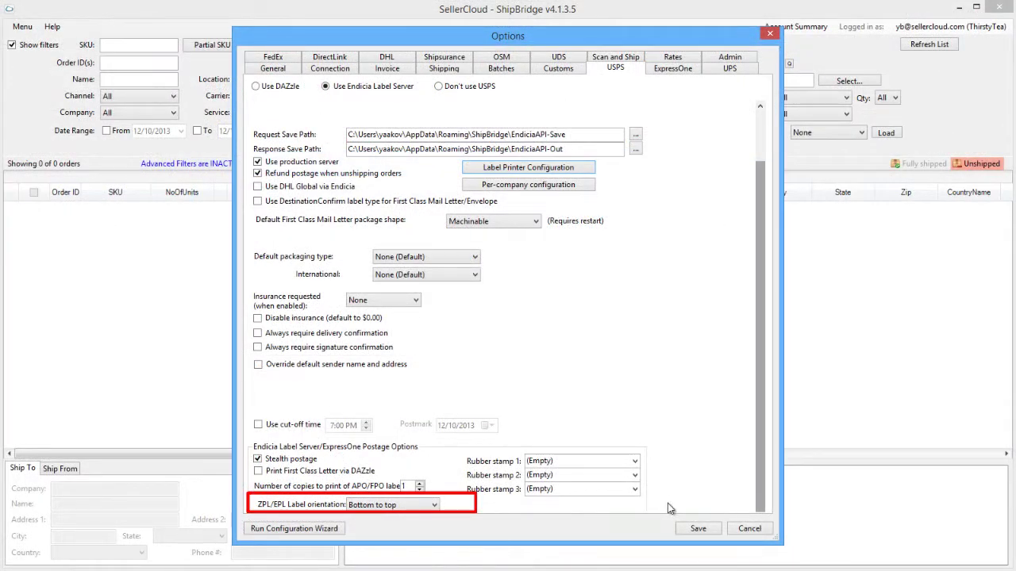
left_click(434, 505)
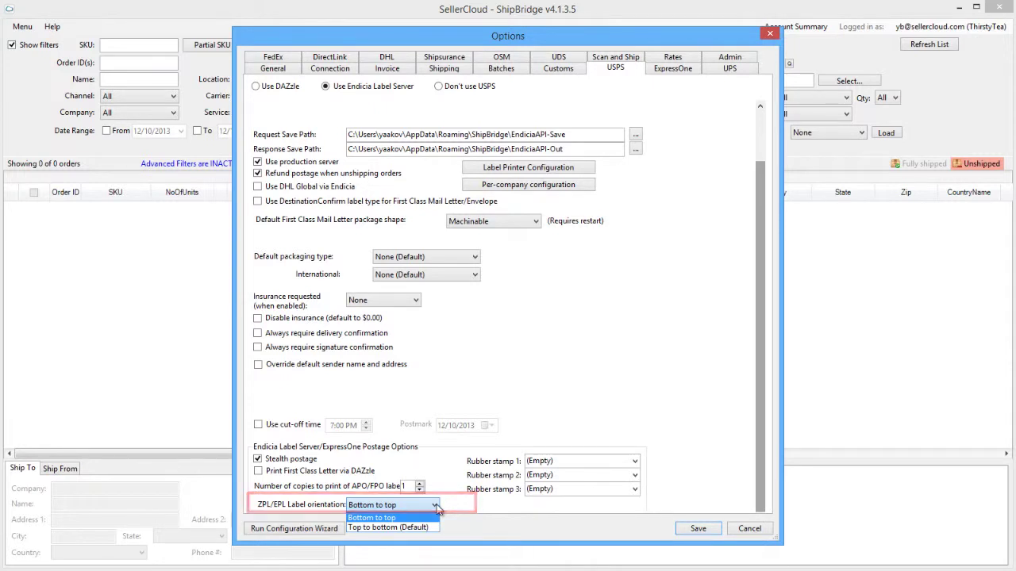
left_click(435, 506)
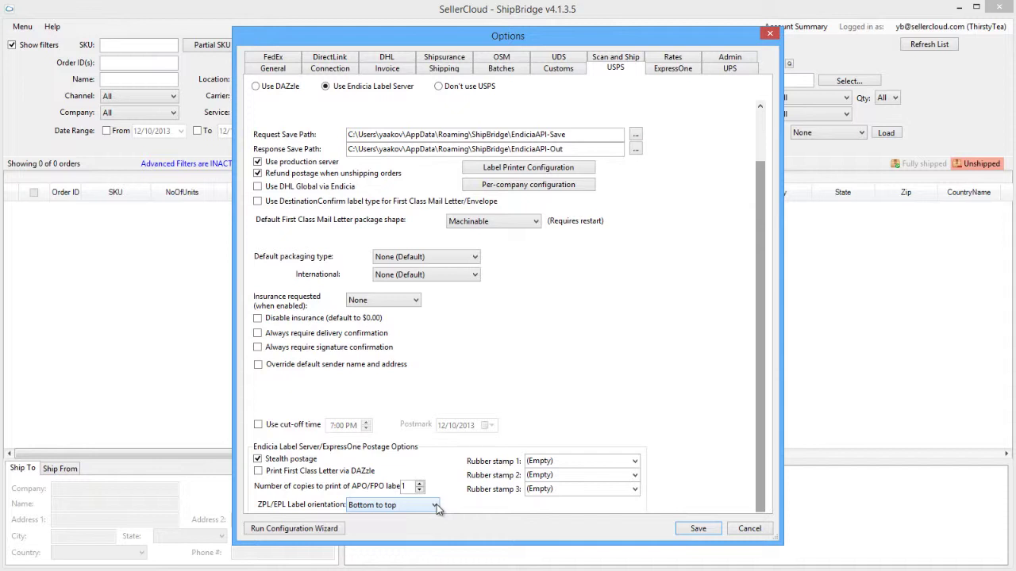
Turn on FedEx DocTab with the 4x6.75" Doc-Tab First layout and review label orientation
left_click(273, 58)
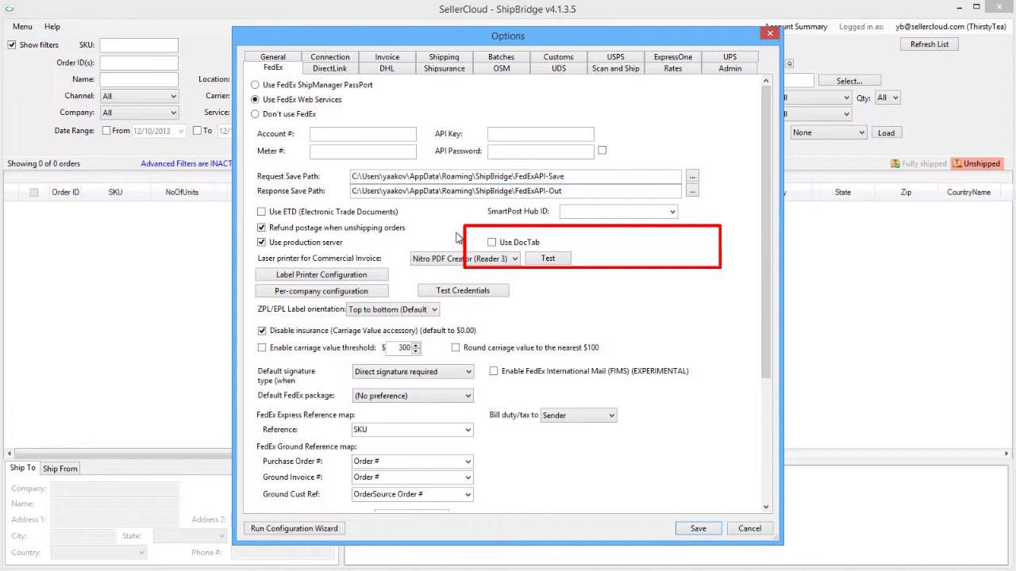
left_click(492, 243)
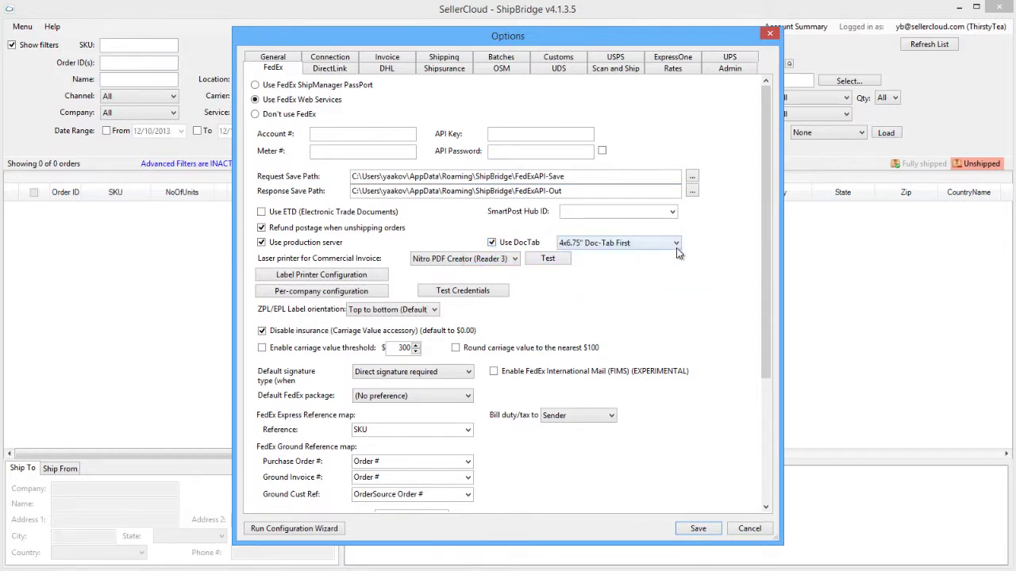
left_click(677, 247)
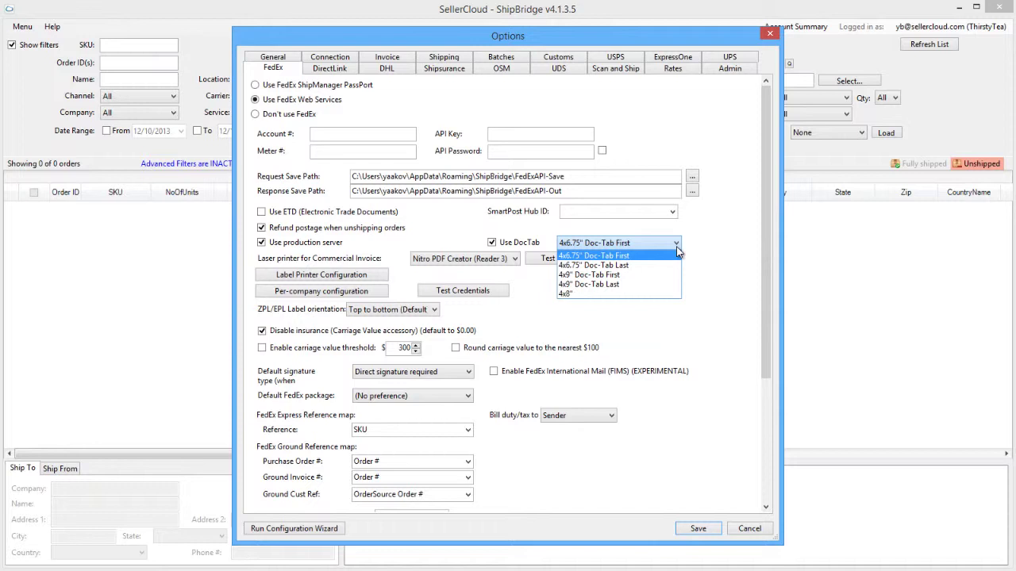
left_click(677, 252)
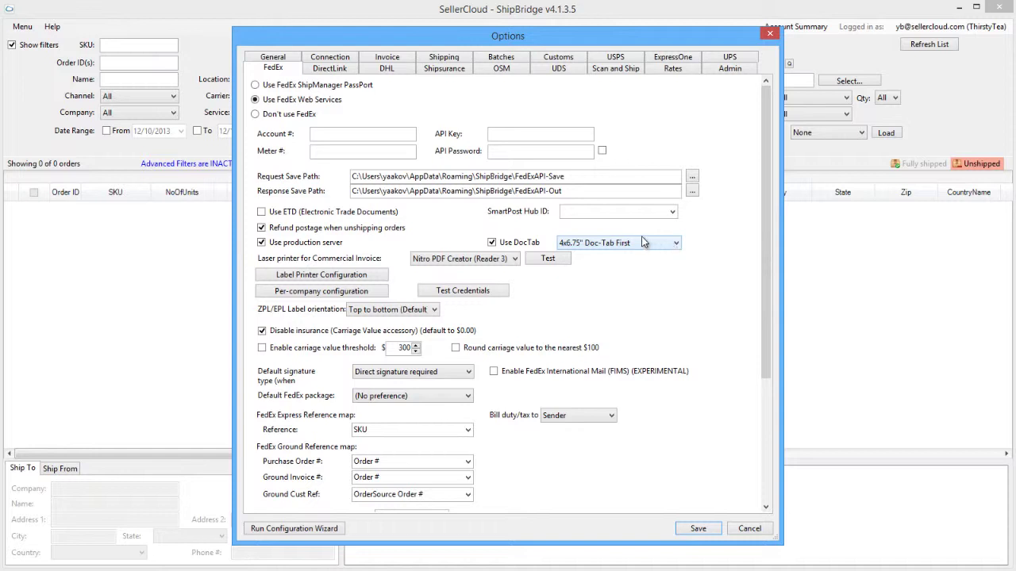
left_click(434, 309)
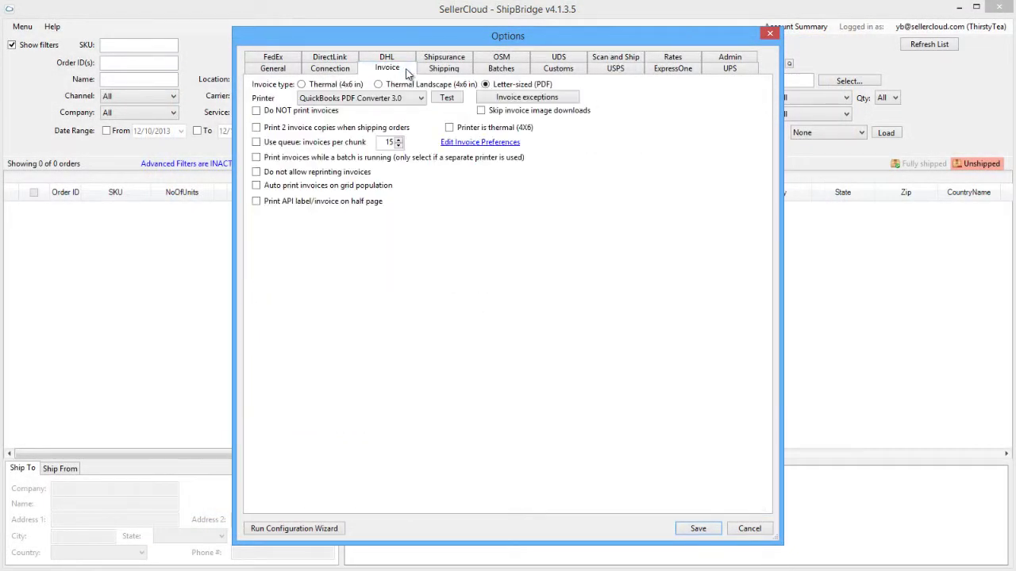
On the Invoice tab, enable 'Print API label/invoice on half page'
left_click(257, 201)
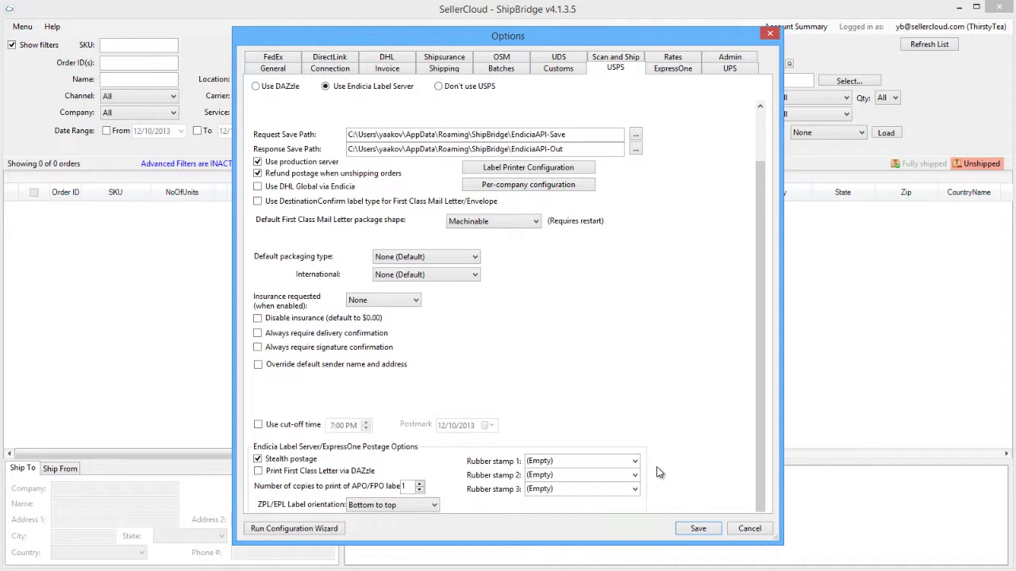
Assign SKU, Order # and Product Description to USPS rubber stamps 1, 2 and 3
left_click(635, 462)
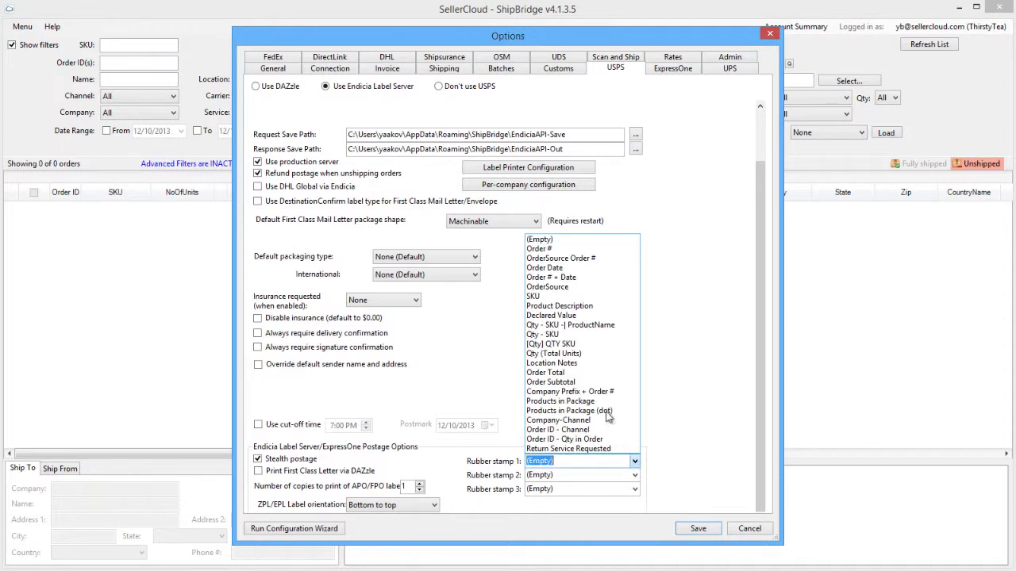
left_click(544, 297)
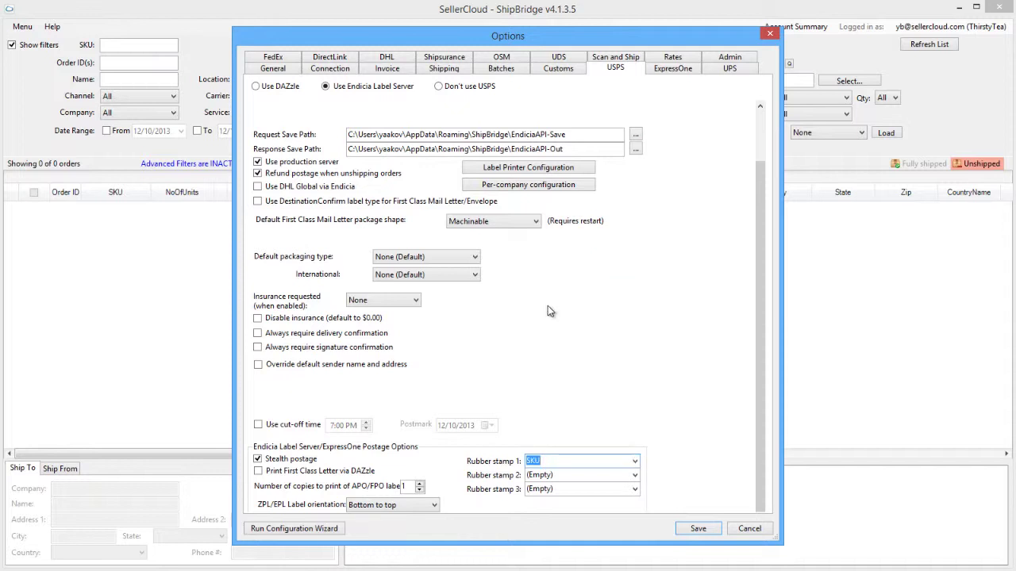
left_click(604, 474)
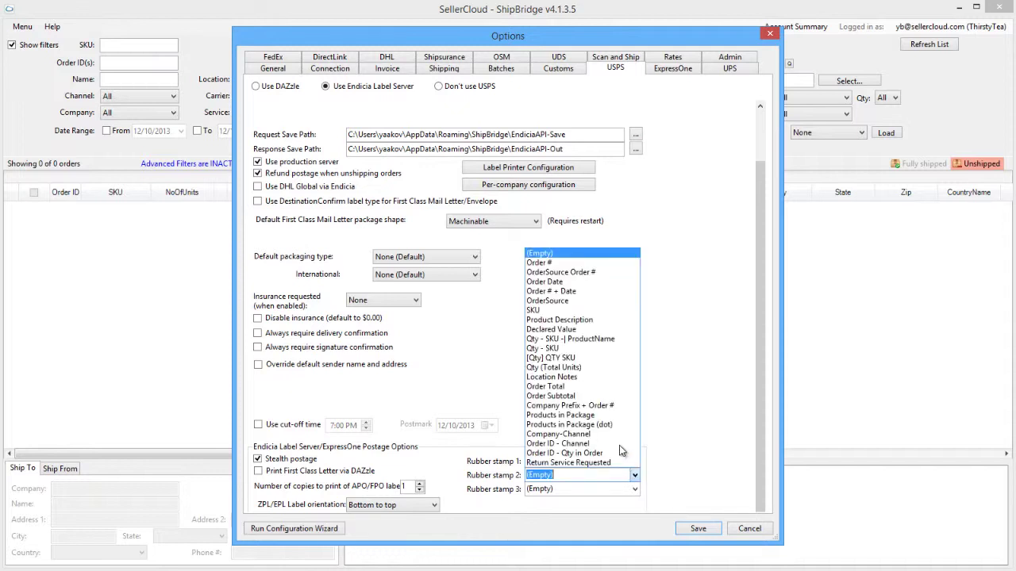
left_click(556, 263)
left_click(635, 489)
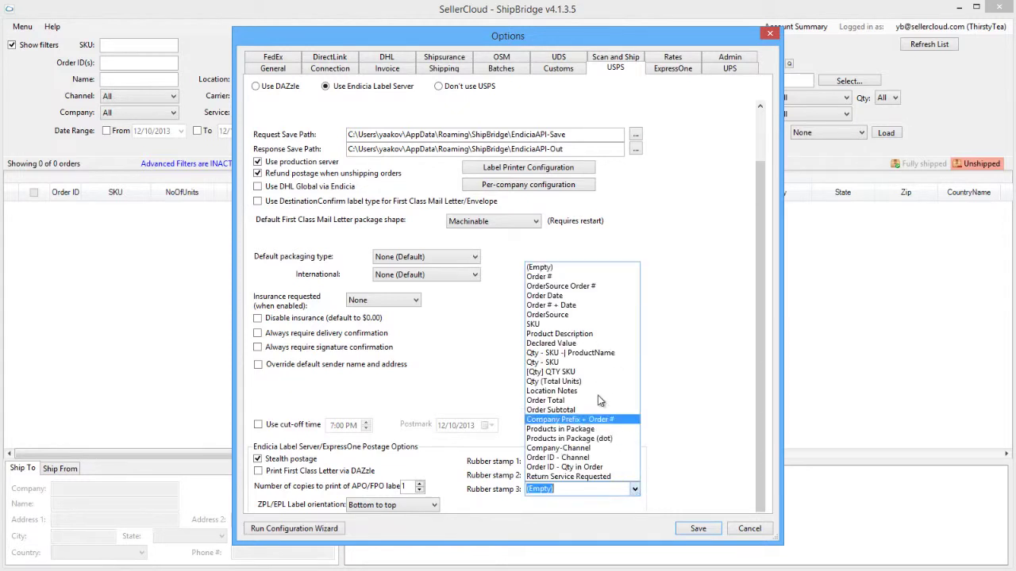
left_click(596, 340)
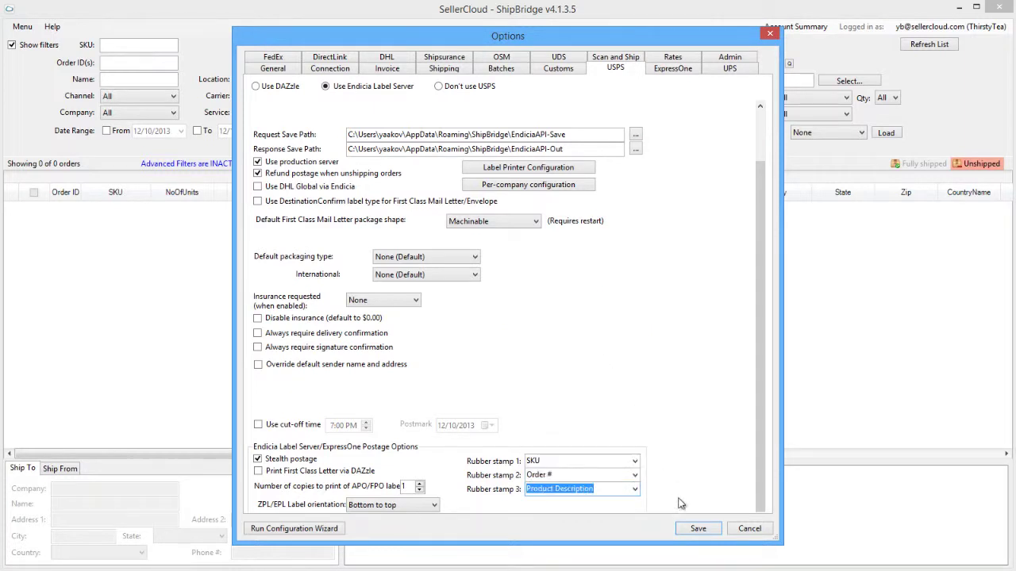